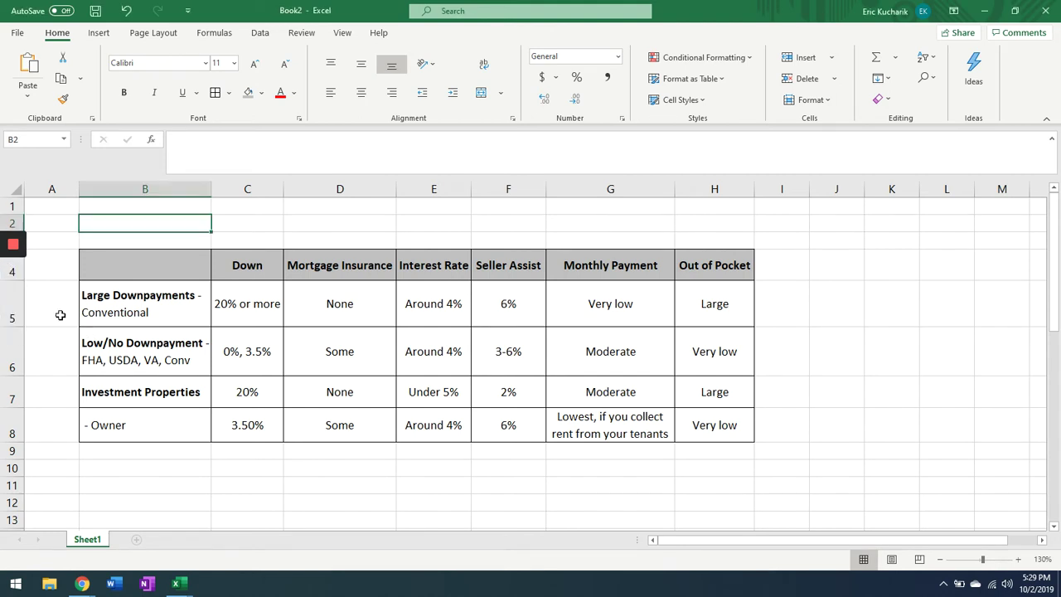
# Step: Review the large, low/no downpayment and investment property loan types in the summary table with their required down payments
pyautogui.click(107, 303)
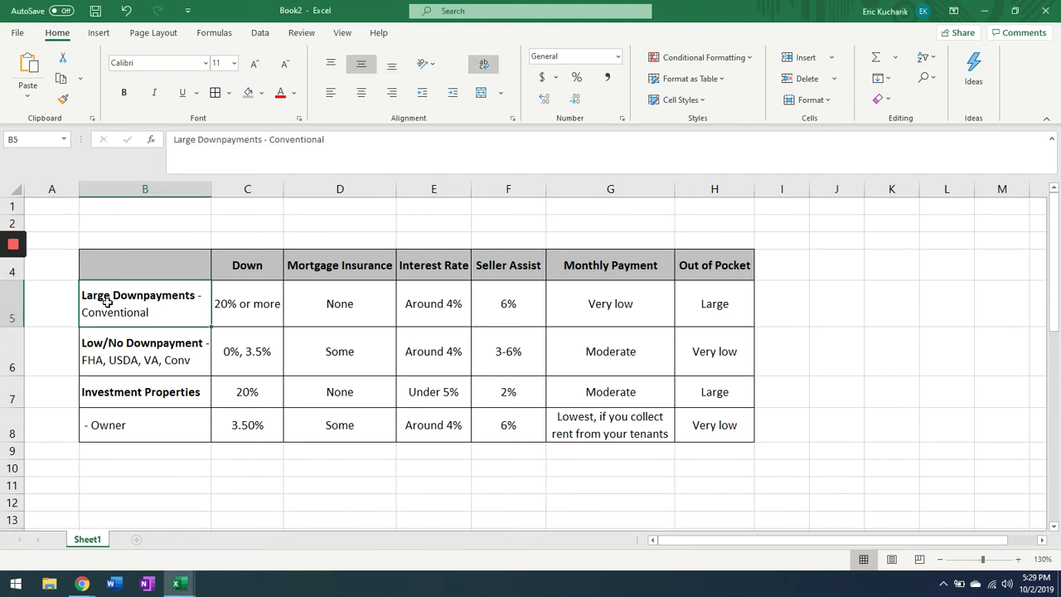
pyautogui.click(218, 300)
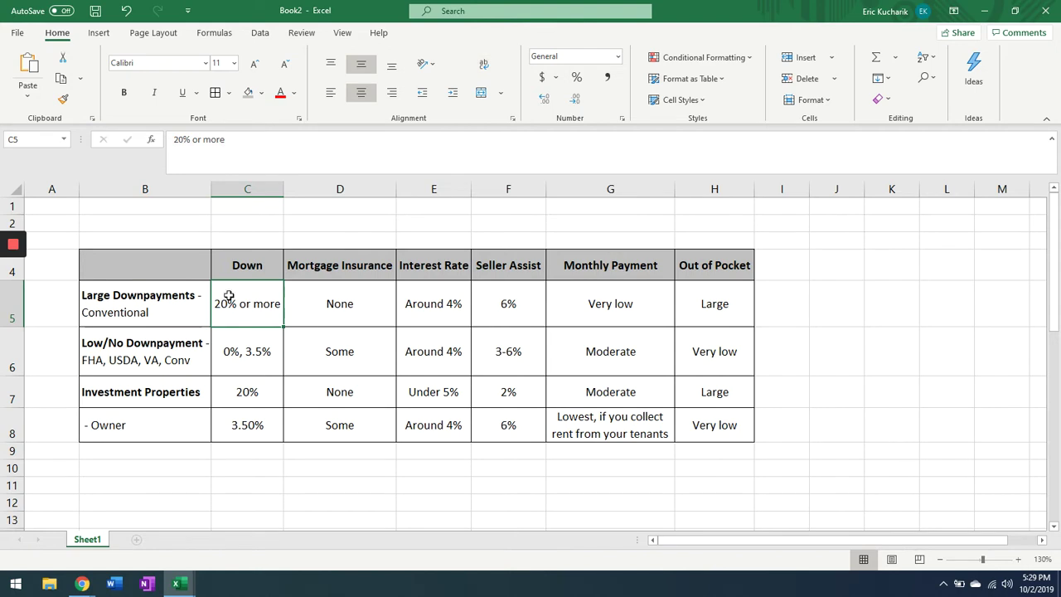
pyautogui.click(170, 348)
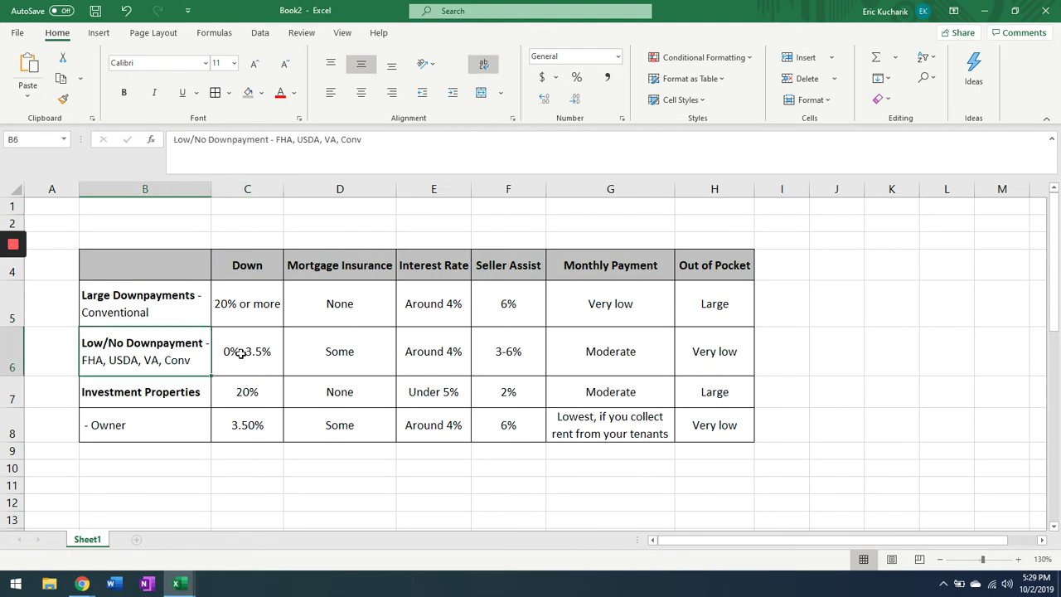
pyautogui.click(240, 353)
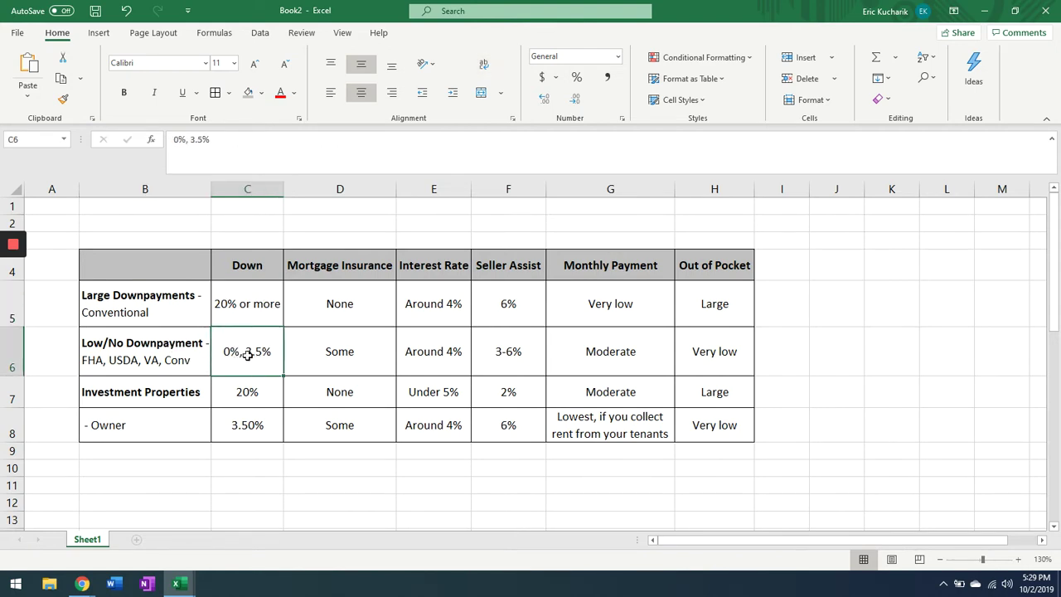
pyautogui.click(163, 395)
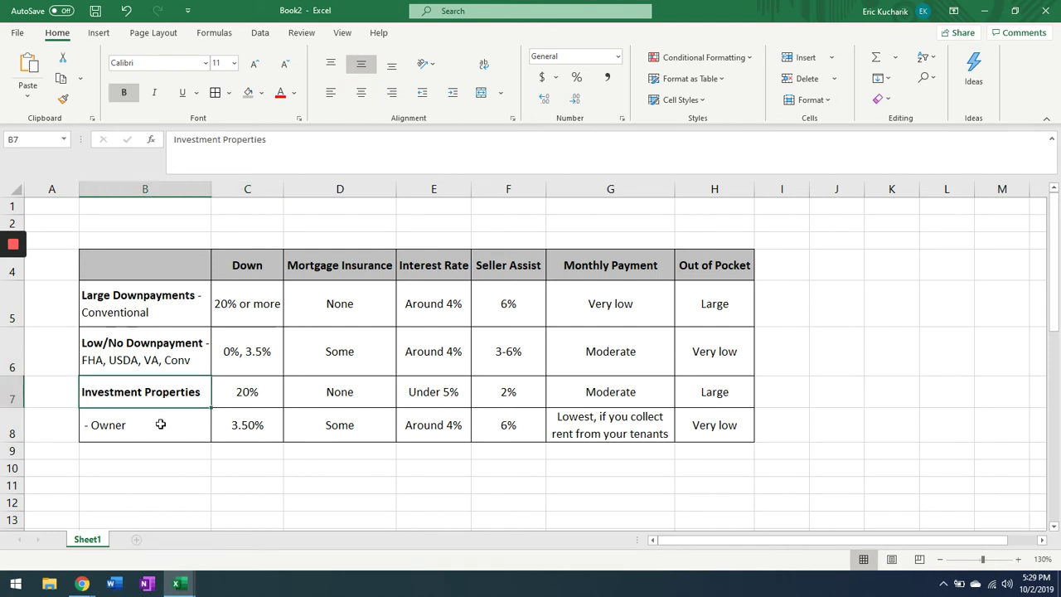
# Step: Append ", multifamily" to the "- Owner" label under Investment Properties in the summary table
pyautogui.click(160, 425)
pyautogui.doubleClick(160, 424)
pyautogui.write(', multifamily')
pyautogui.click(241, 372)
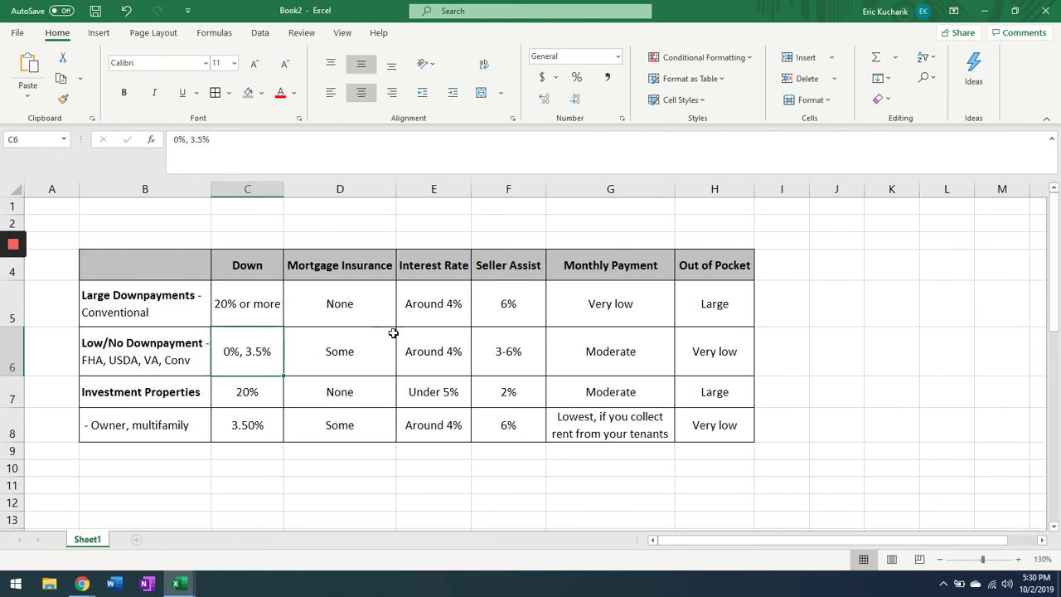
# Step: Compare the summary table's interest rate, seller assist, monthly payment and out-of-pocket entries, focusing on the large downpayment option
pyautogui.click(443, 309)
pyautogui.click(445, 332)
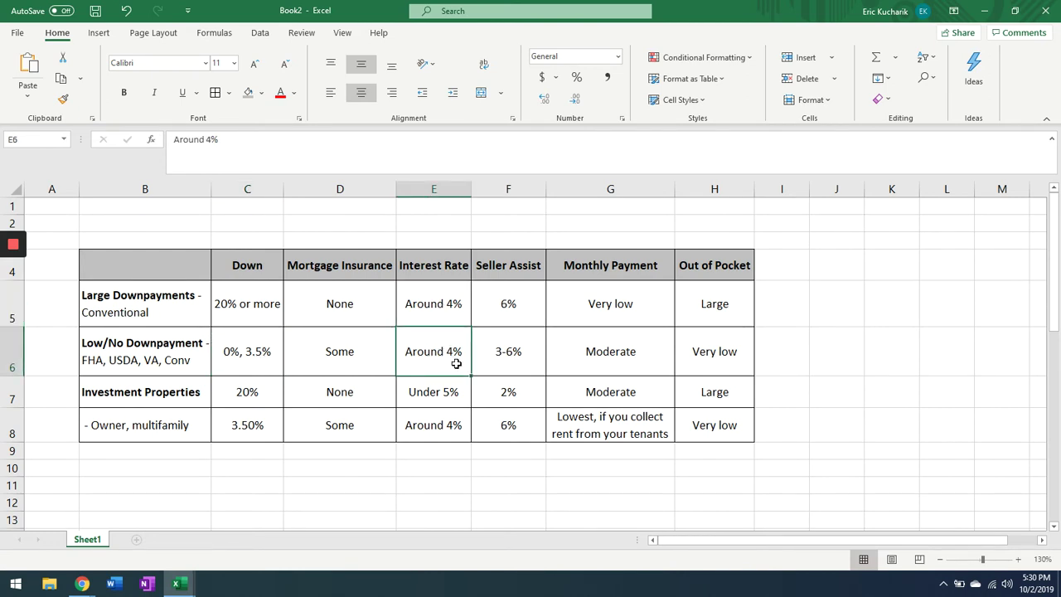
pyautogui.click(500, 307)
pyautogui.click(499, 365)
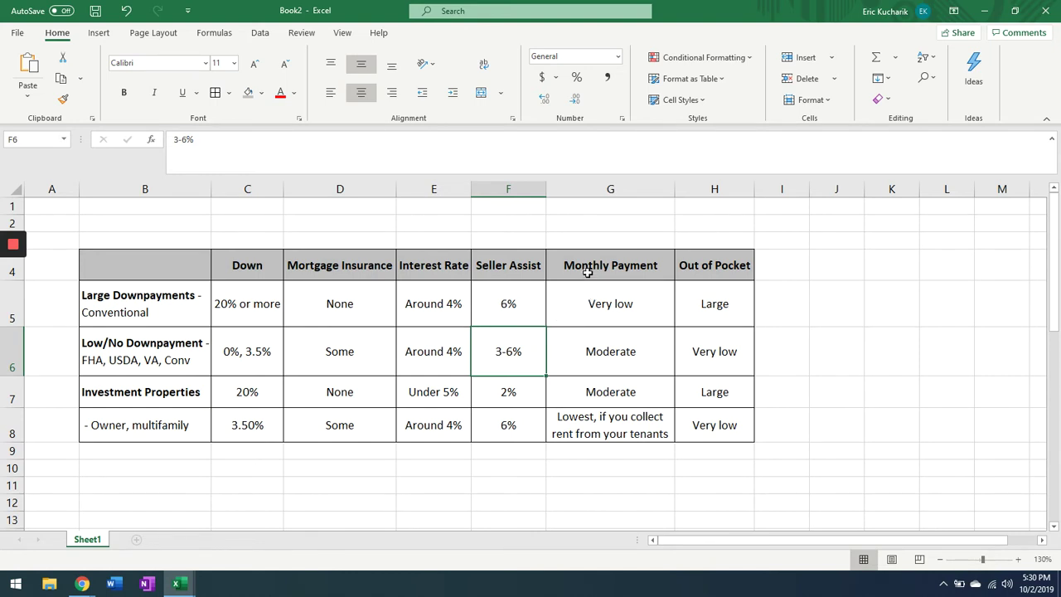
pyautogui.moveTo(588, 267); pyautogui.dragTo(688, 424)
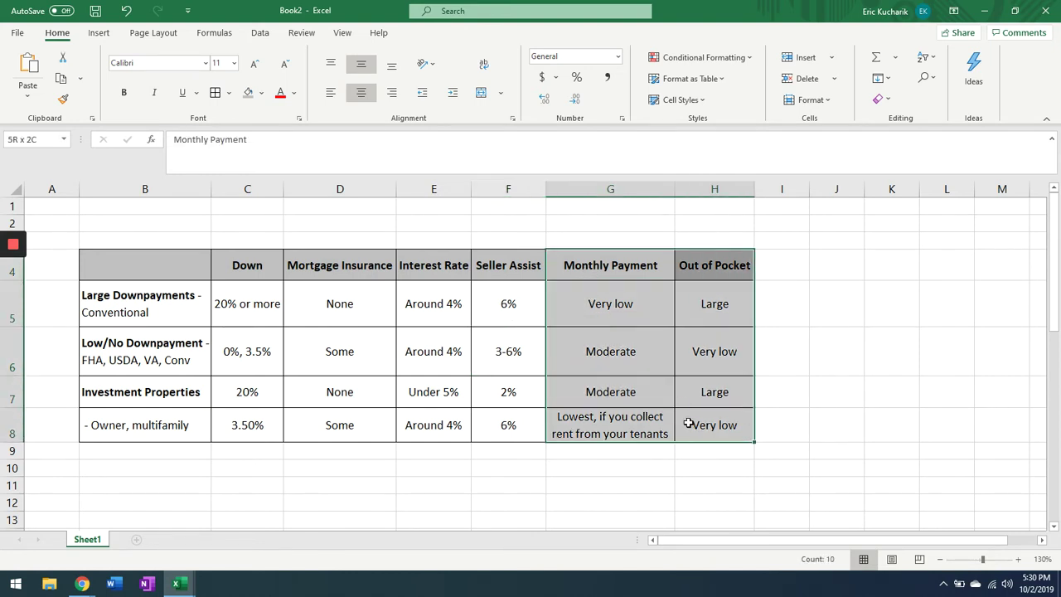
pyautogui.click(606, 260)
pyautogui.click(711, 270)
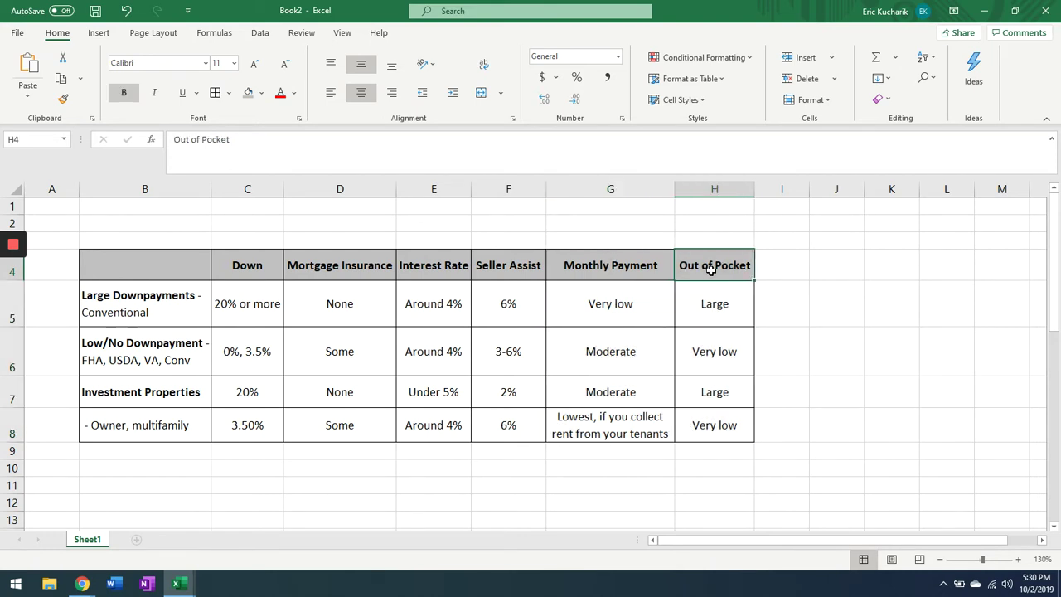
pyautogui.click(644, 305)
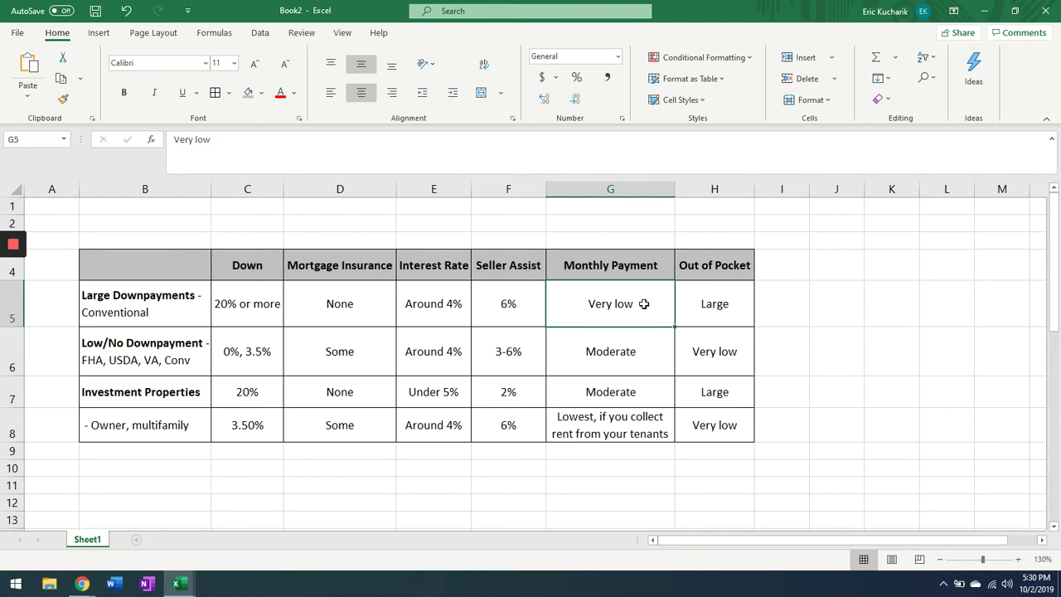
pyautogui.click(692, 302)
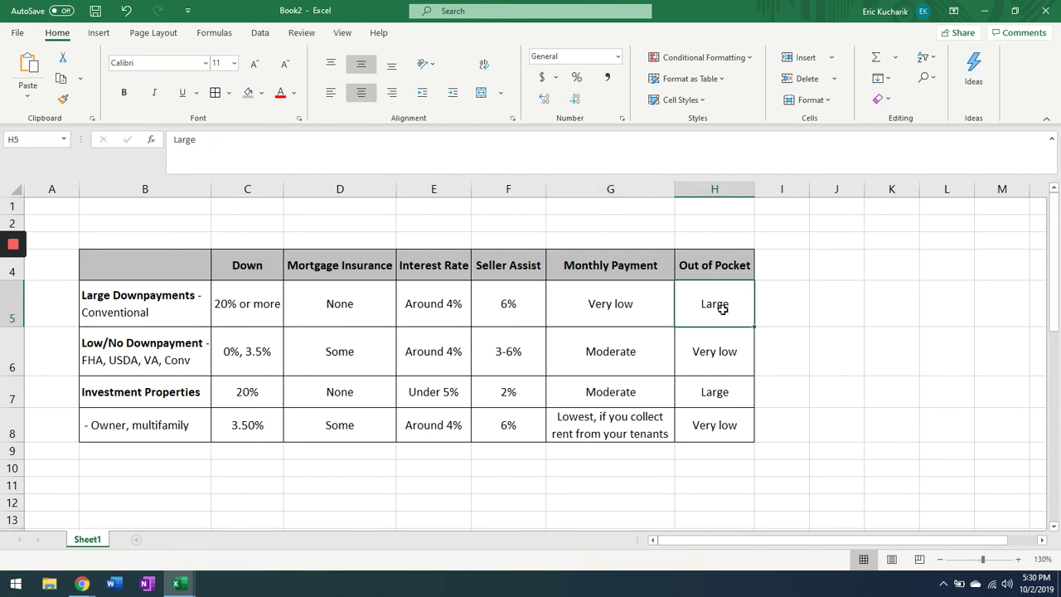
# Step: Review the Low/No Downpayment row of the summary table, including its interest rate and monthly payment
pyautogui.click(106, 342)
pyautogui.moveTo(105, 343); pyautogui.dragTo(694, 346)
pyautogui.click(426, 366)
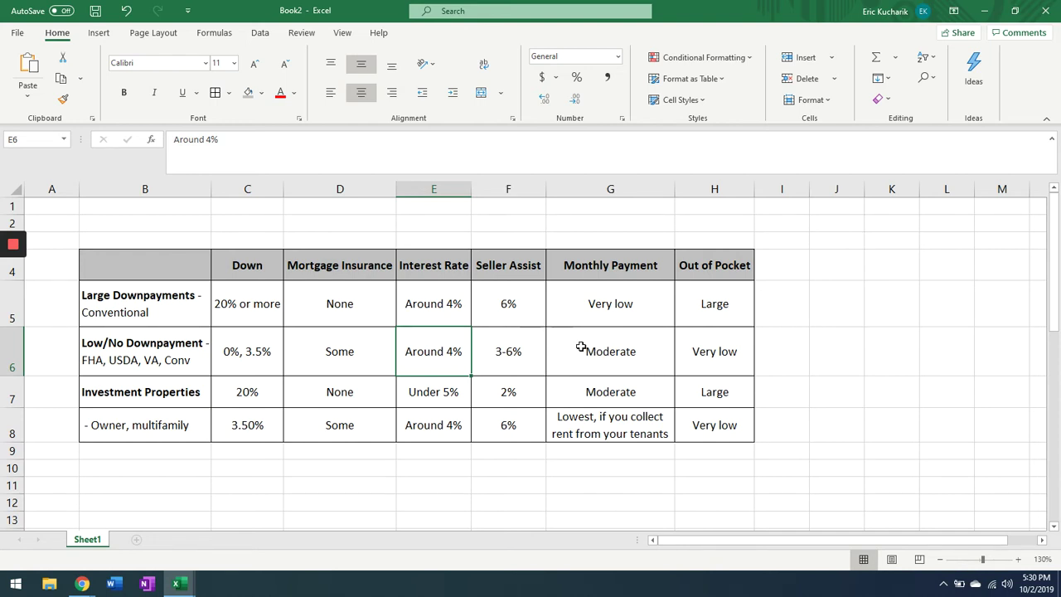
pyautogui.click(585, 351)
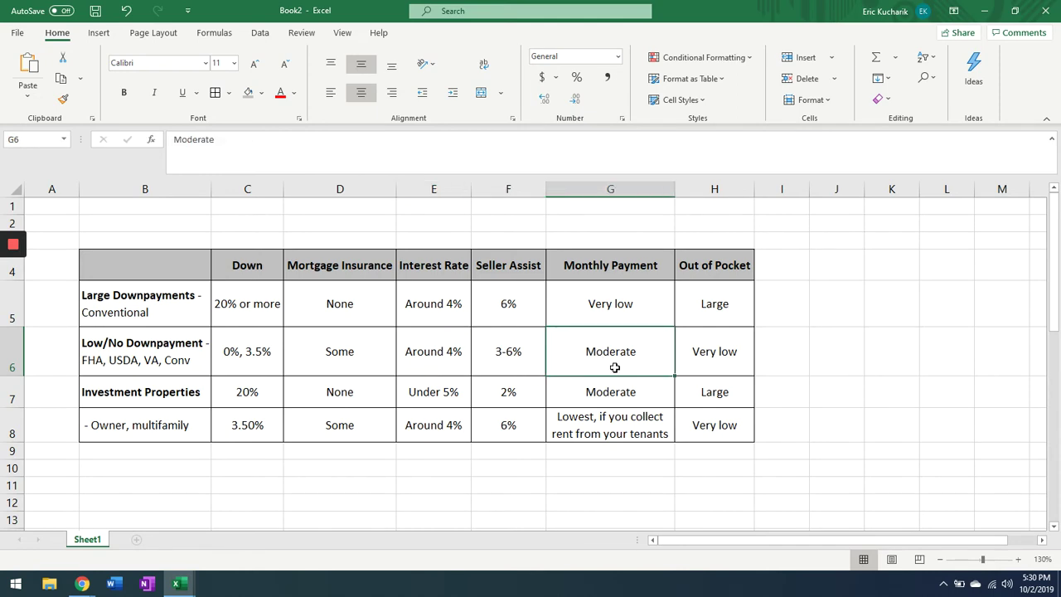
# Step: Examine the 20% down conventional loan's figures across the $200,000 property example table
pyautogui.scroll(-11, 614, 367)
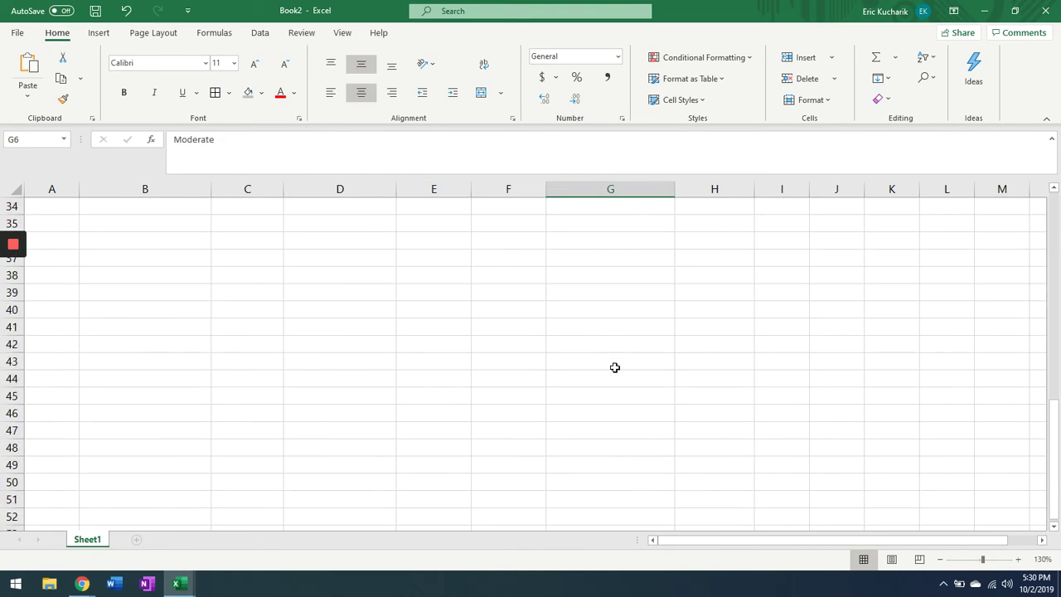
pyautogui.scroll(5, 614, 367)
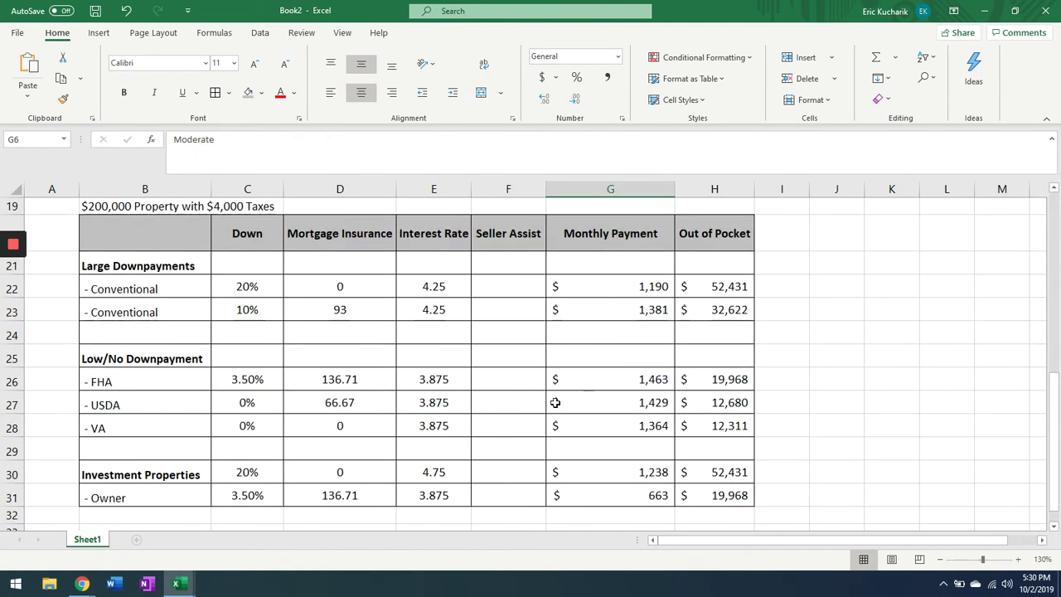
pyautogui.click(255, 289)
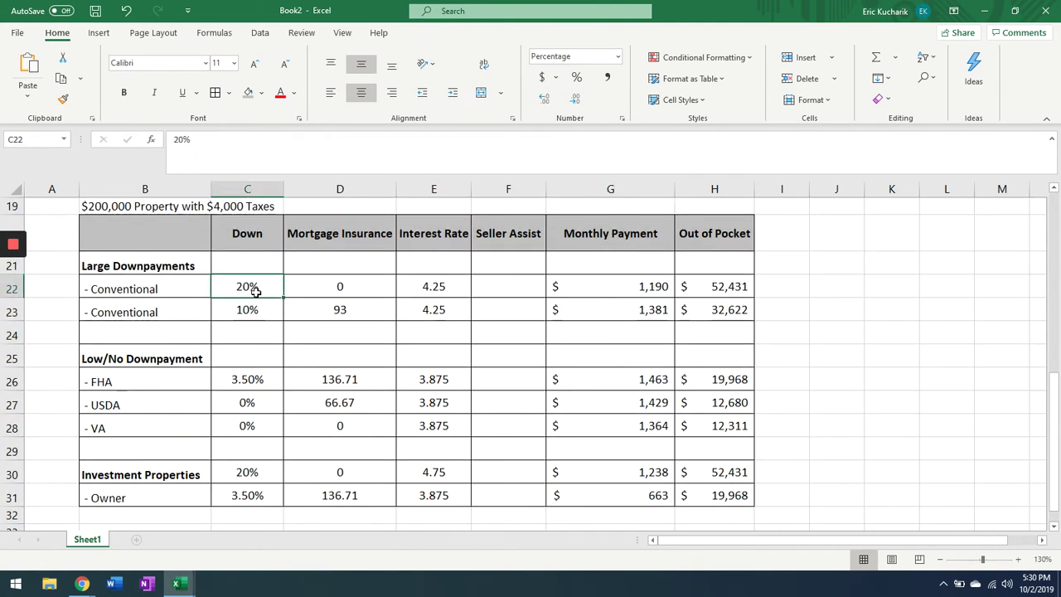
pyautogui.click(325, 288)
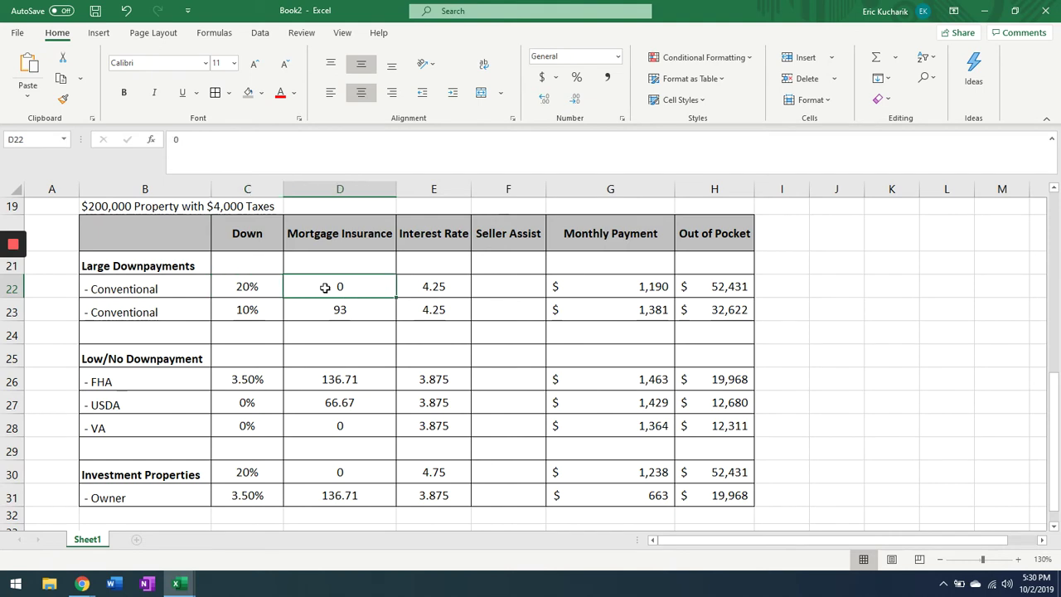
pyautogui.click(431, 287)
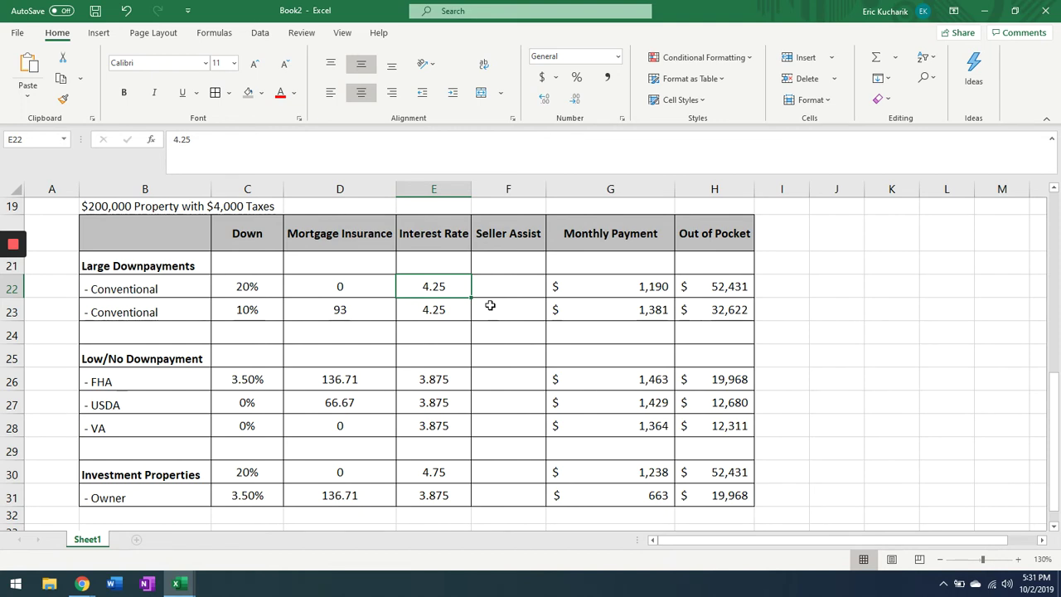
pyautogui.click(637, 291)
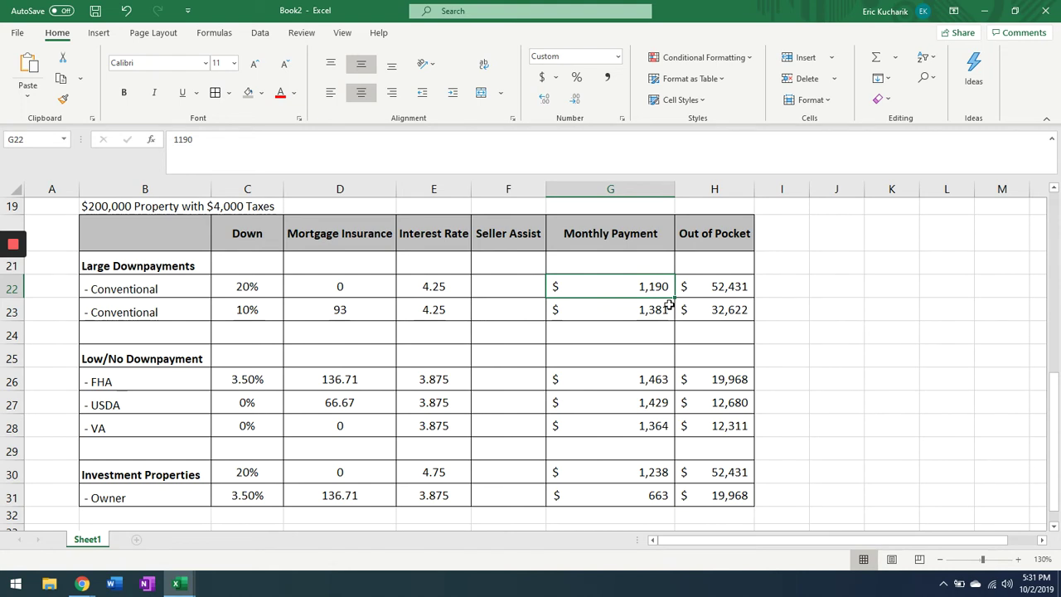
pyautogui.click(707, 287)
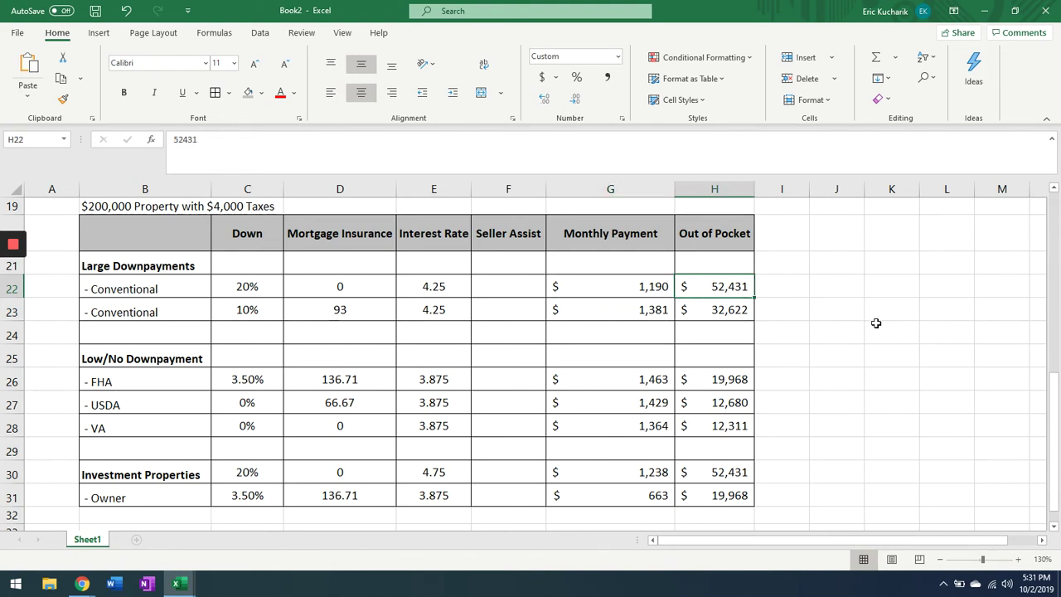
# Step: Check the property price and taxes in the example table's title, and the out-of-pocket amounts of both conventional loans
pyautogui.click(162, 208)
pyautogui.click(208, 139)
pyautogui.moveTo(209, 139); pyautogui.dragTo(174, 139)
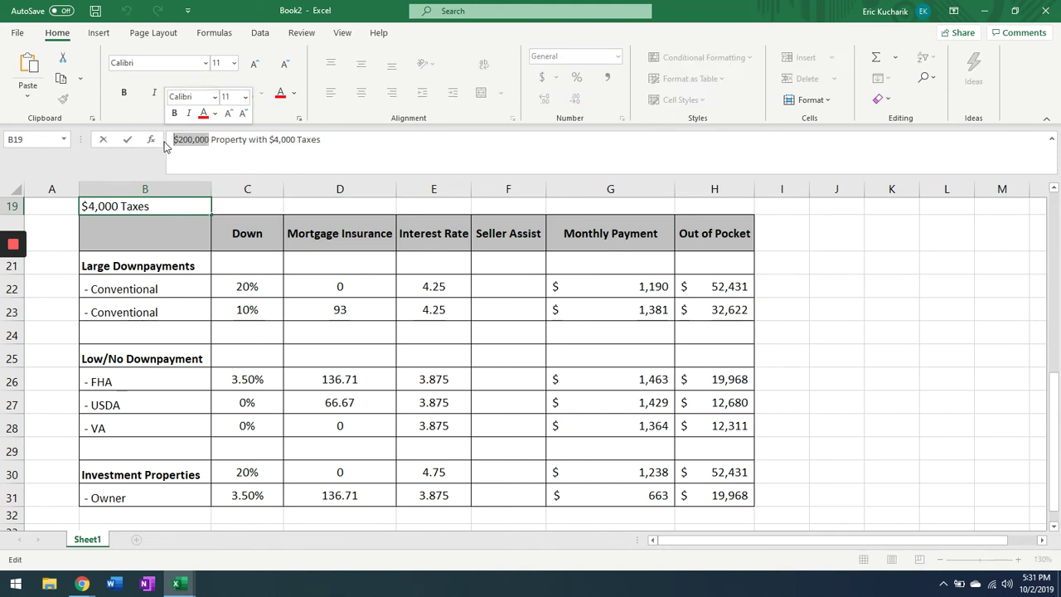
pyautogui.moveTo(281, 139); pyautogui.dragTo(296, 139)
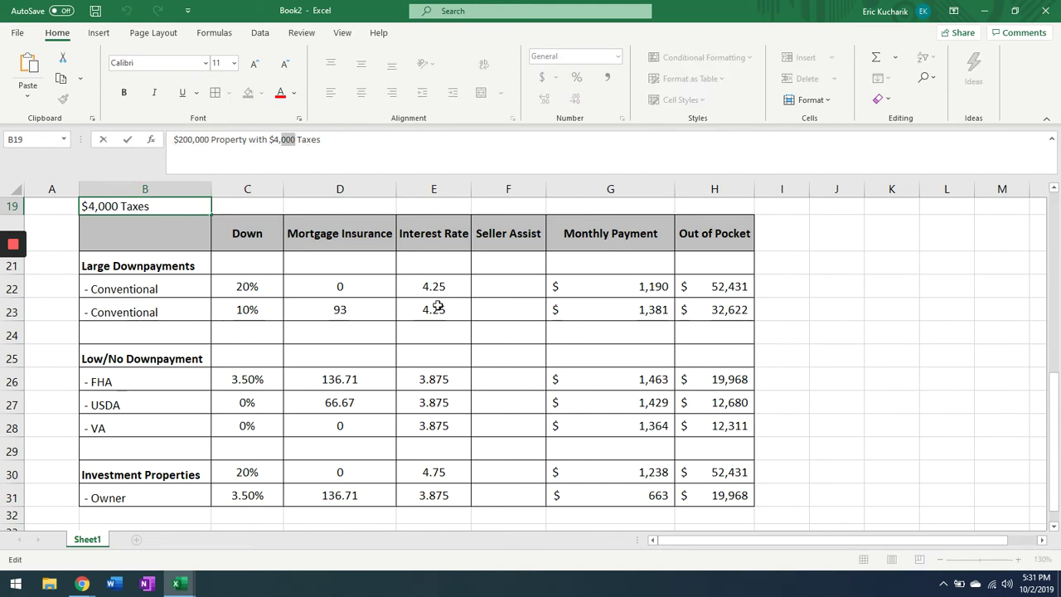
pyautogui.click(701, 291)
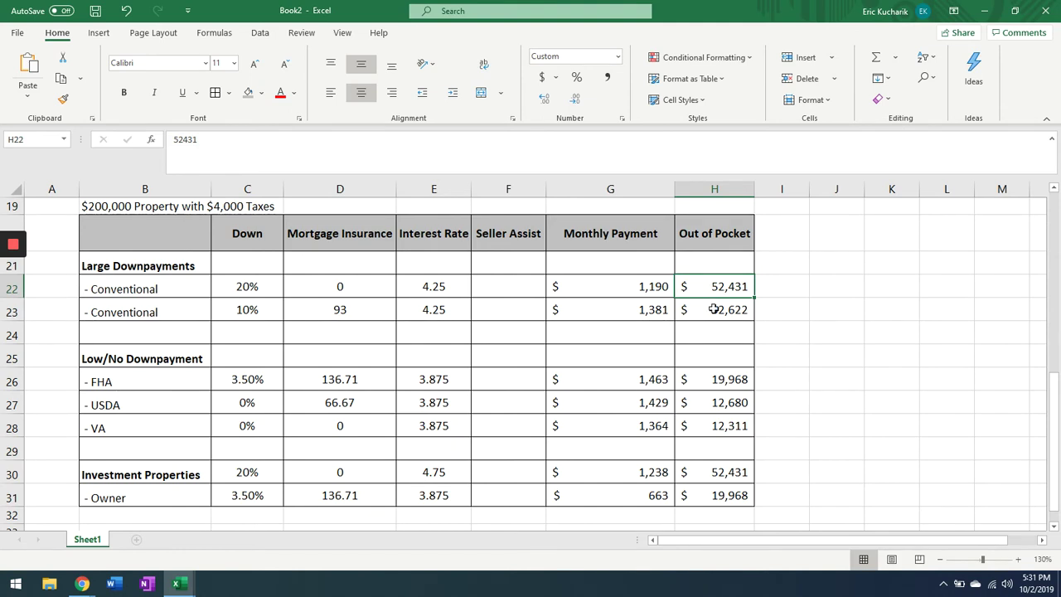
pyautogui.click(713, 309)
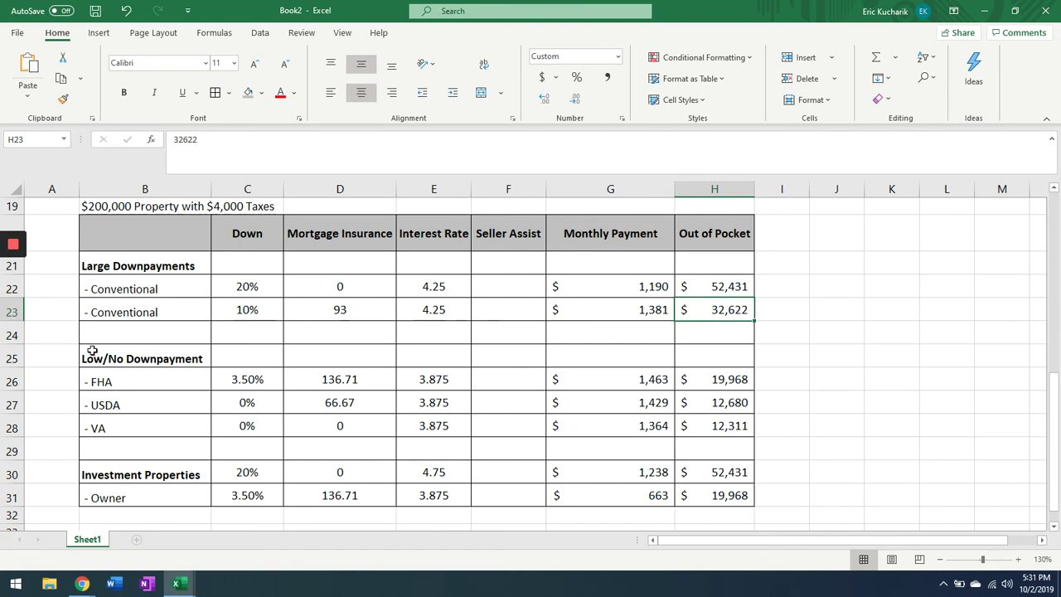
# Step: Compare the monthly payments and out-of-pocket costs of the FHA, USDA and VA loans in the example table
pyautogui.moveTo(12, 357); pyautogui.dragTo(5, 423)
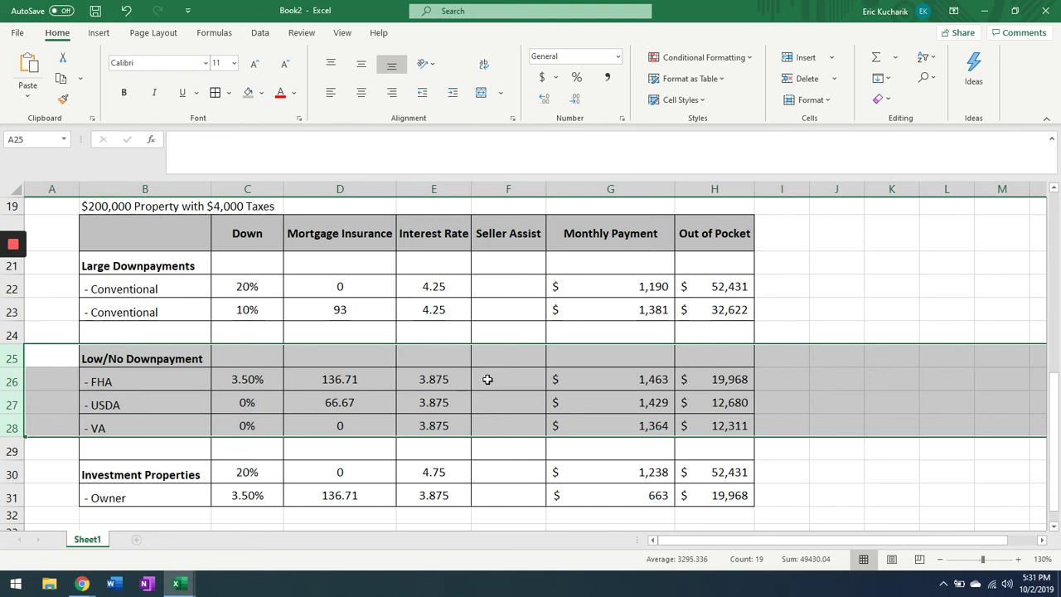
pyautogui.click(616, 376)
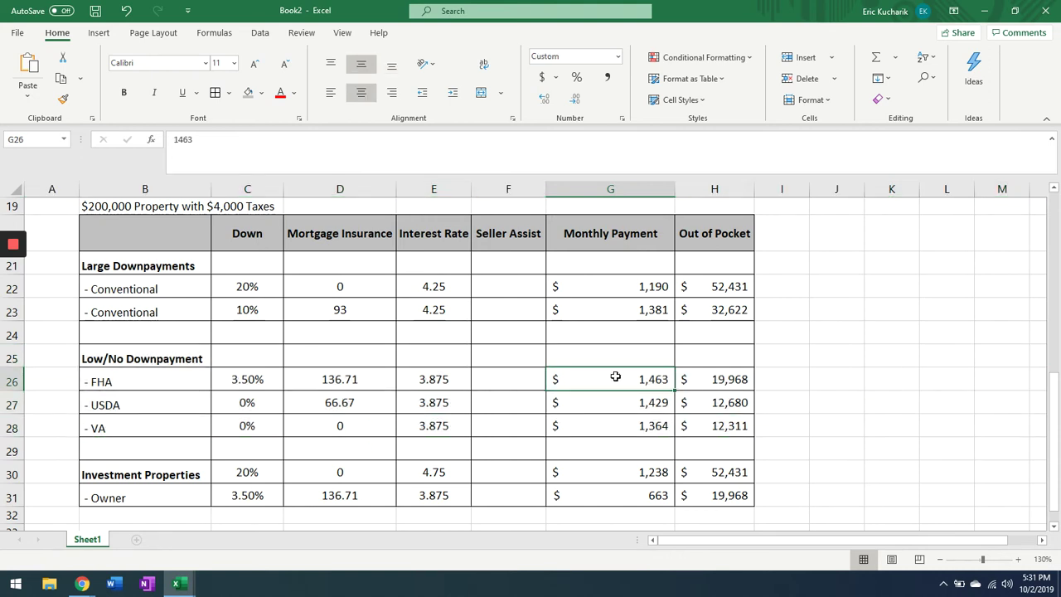
pyautogui.moveTo(613, 427); pyautogui.dragTo(605, 378)
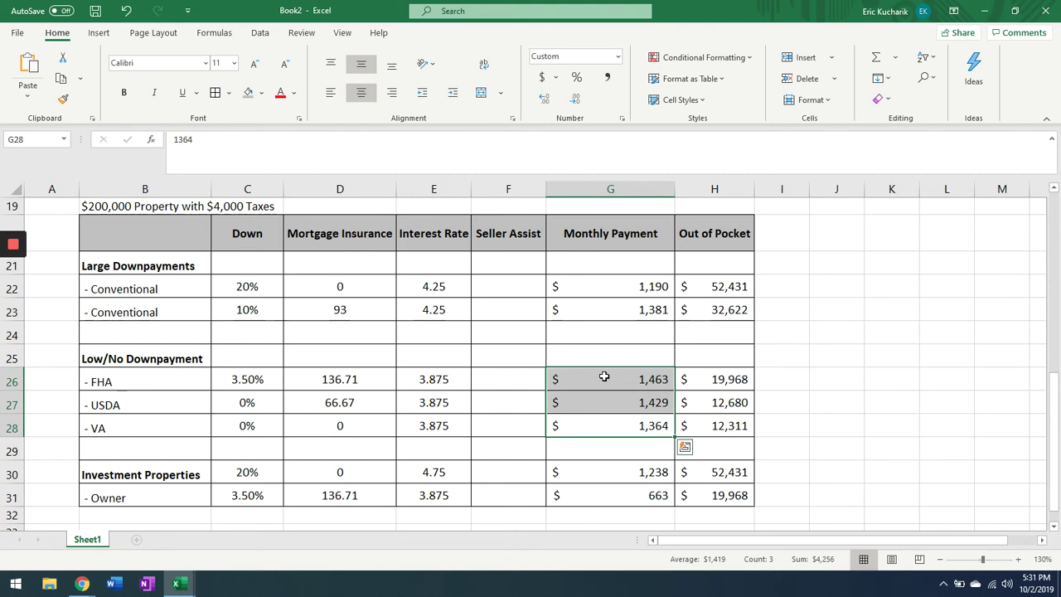
pyautogui.moveTo(743, 367); pyautogui.dragTo(748, 429)
pyautogui.doubleClick(740, 378)
pyautogui.click(764, 379)
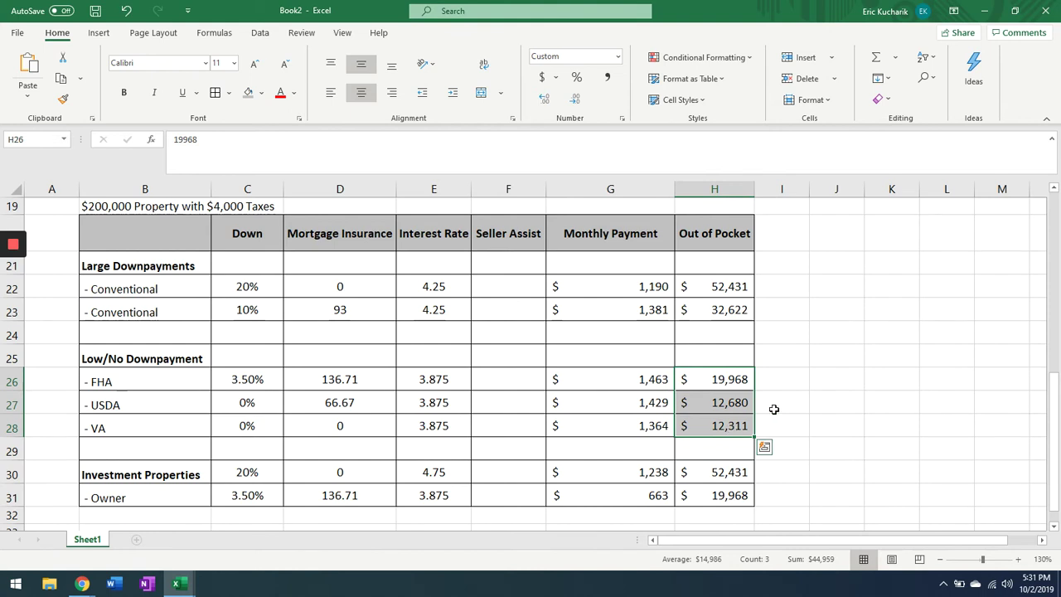
# Step: Enter a seller assist of 12000 for the FHA loan and check it against that loan's out-of-pocket cost
pyautogui.click(513, 189)
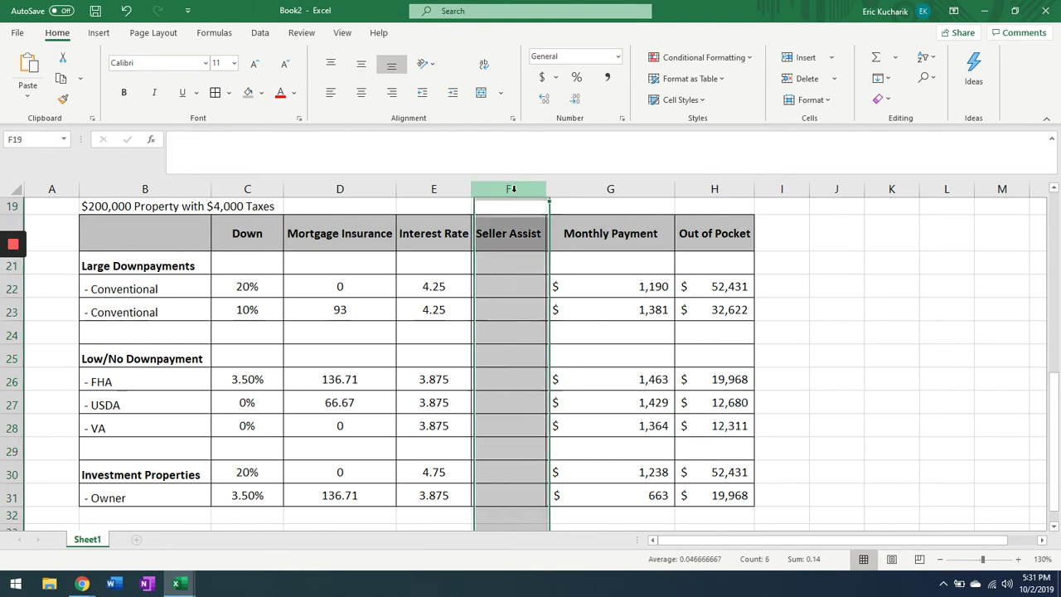
pyautogui.click(517, 377)
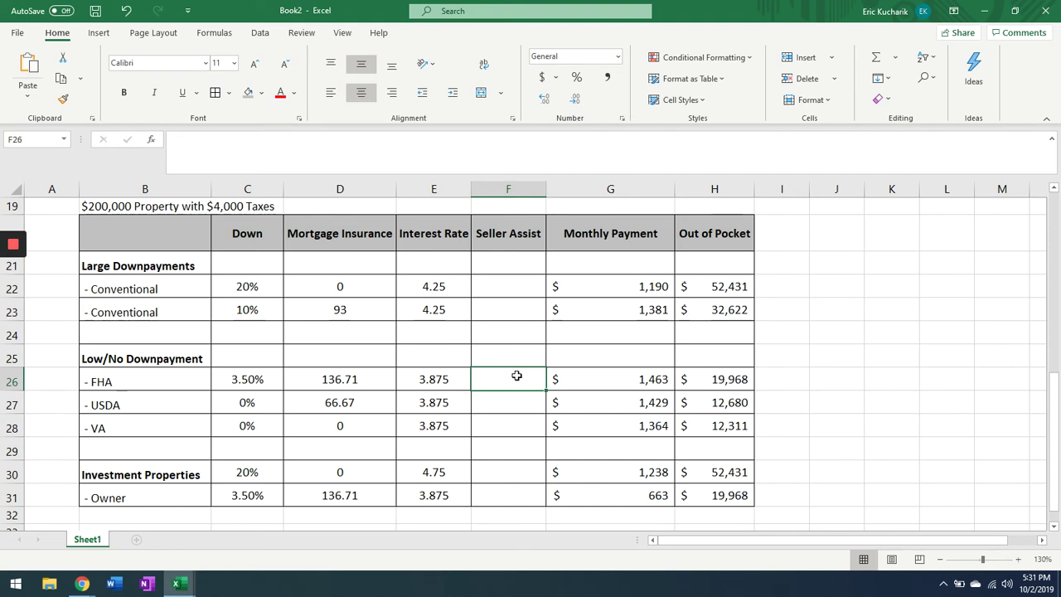
pyautogui.write('12000')
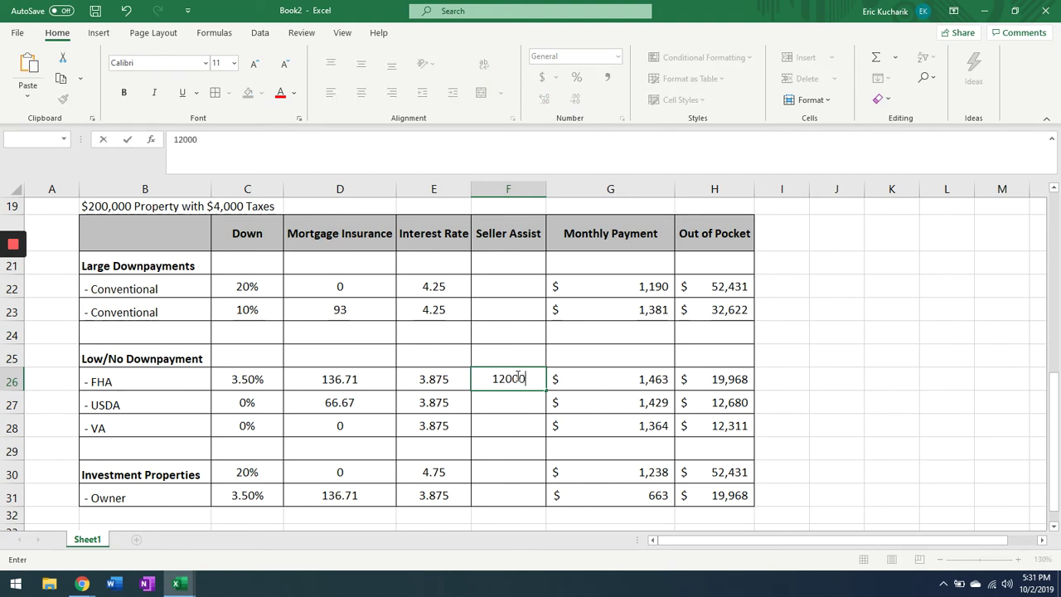
pyautogui.click(715, 377)
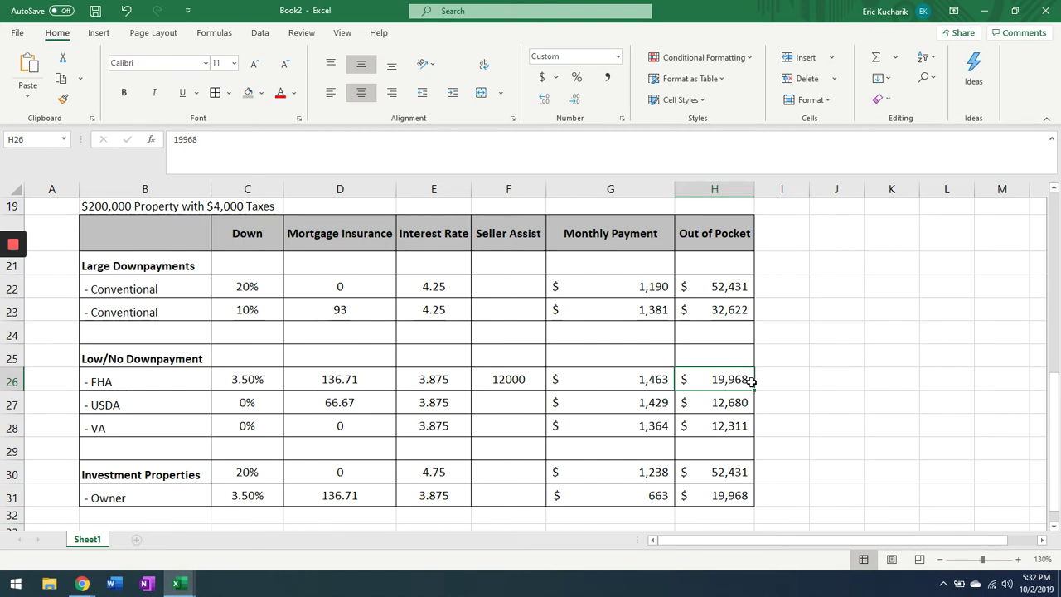
# Step: Enter a seller assist of 12000 for the USDA loan and check the out-of-pocket costs of the USDA and VA loans
pyautogui.click(523, 403)
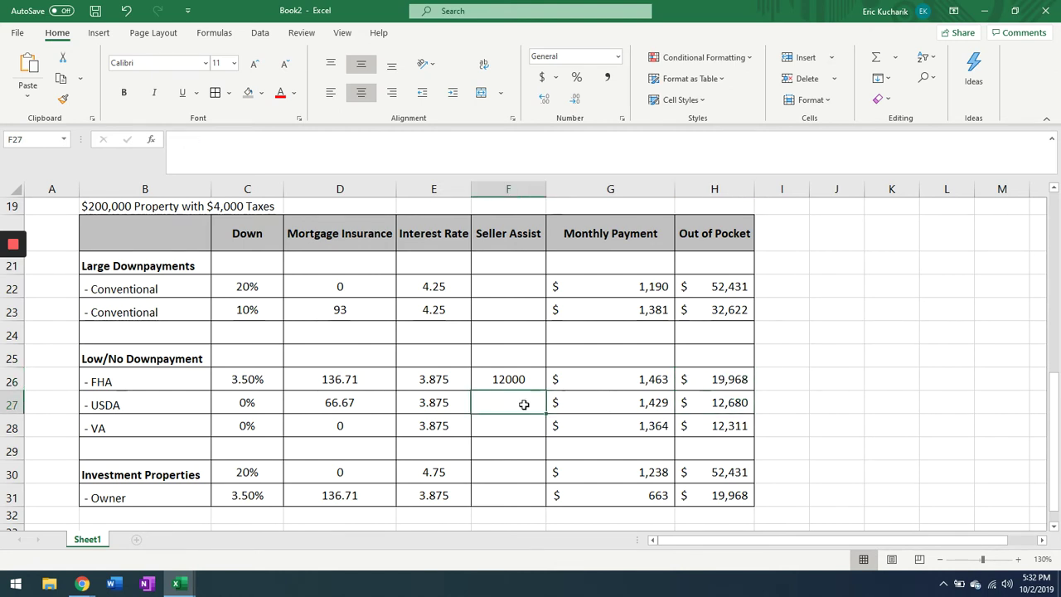
pyautogui.write('1200')
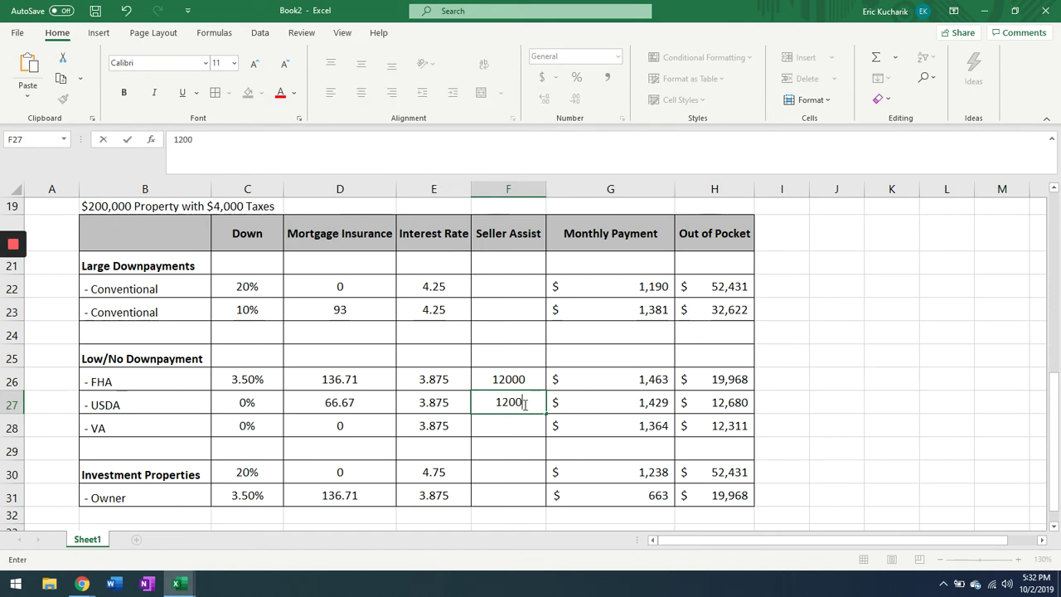
pyautogui.write('0')
pyautogui.click(716, 404)
pyautogui.click(745, 428)
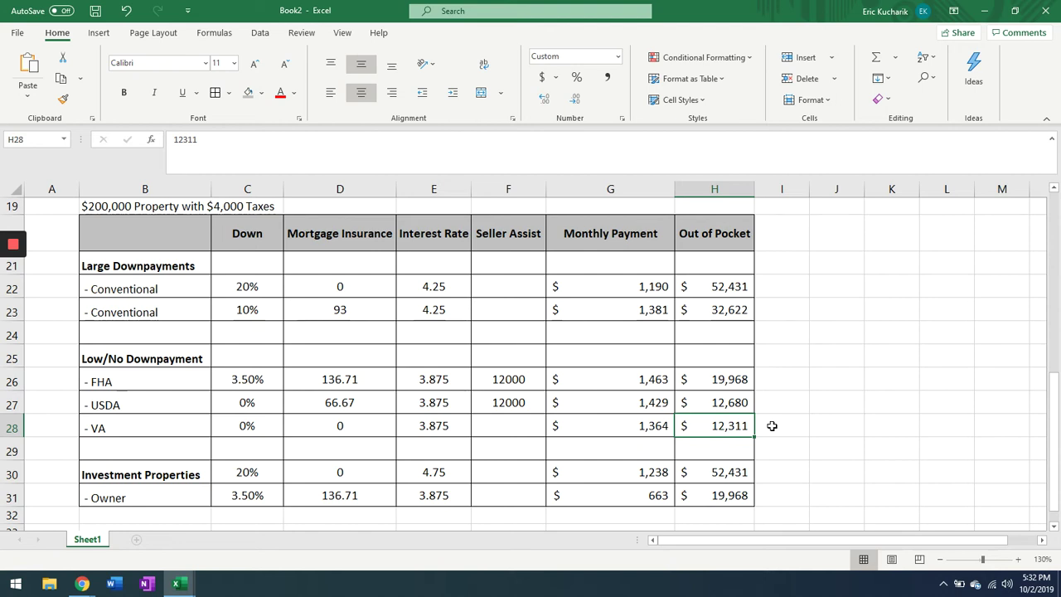
pyautogui.click(525, 403)
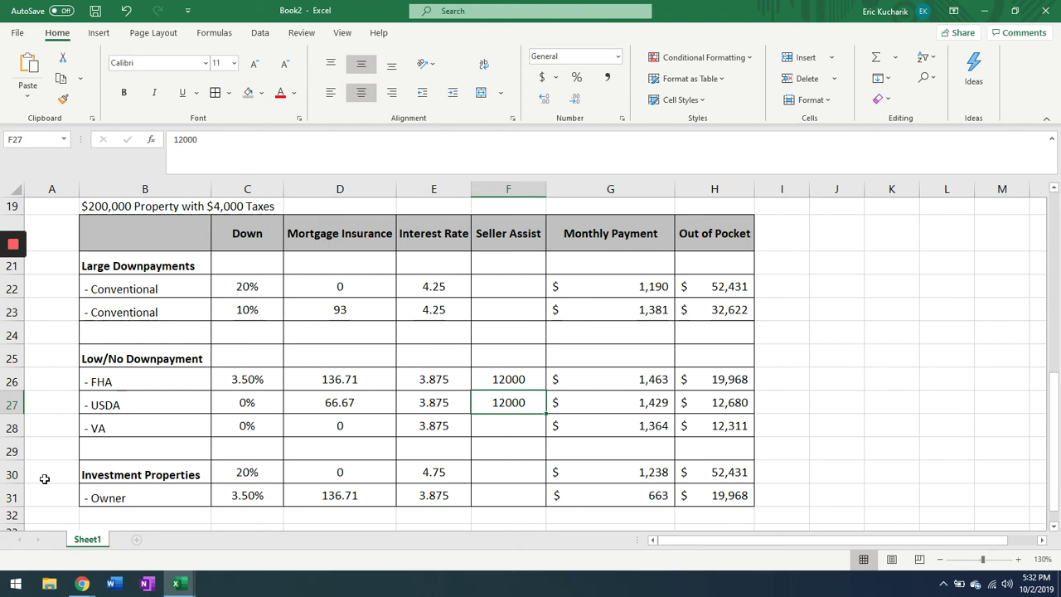
# Step: Check the Investment Properties row and its down payment, and extend the owner row's label below it to "- Owner, multi-family"
pyautogui.click(13, 474)
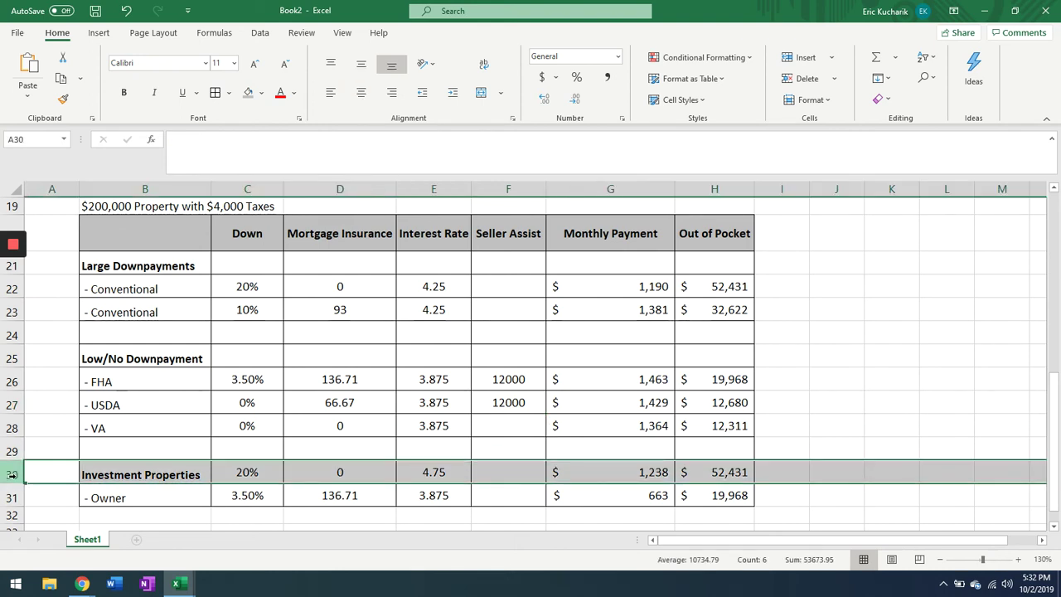
pyautogui.click(236, 472)
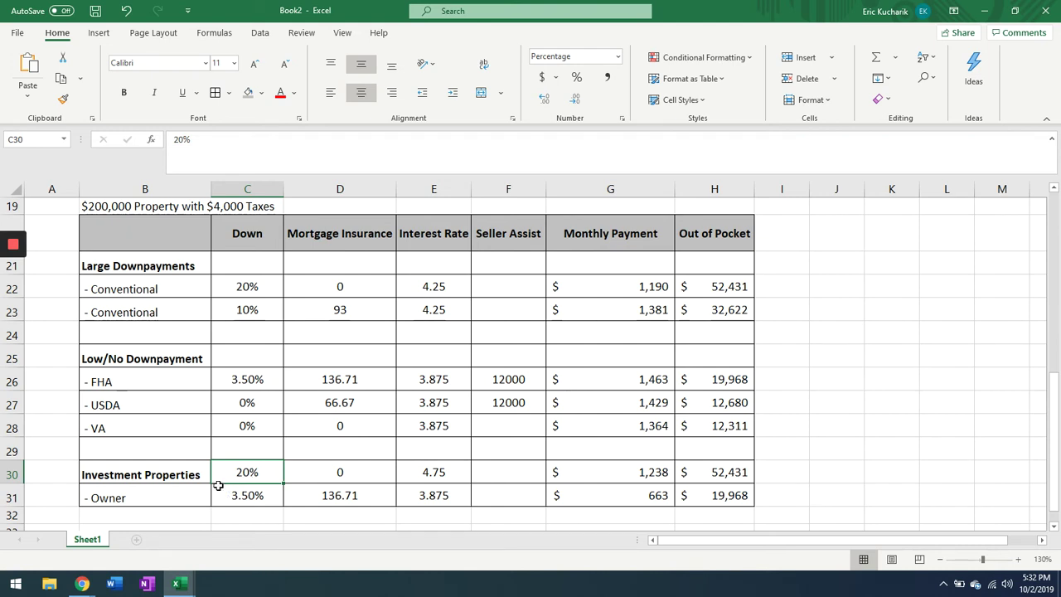
pyautogui.doubleClick(185, 500)
pyautogui.write(', multi')
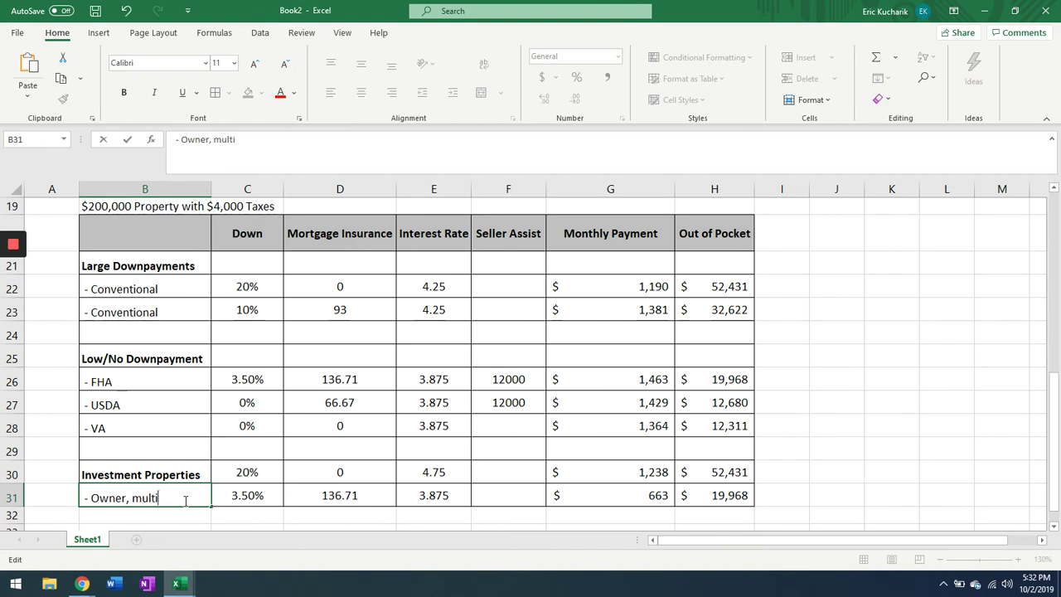
pyautogui.write('-fmai')
pyautogui.press('BackSpace')
pyautogui.press('BackSpace')
pyautogui.press('BackSpace')
pyautogui.write('amily')
pyautogui.click(185, 461)
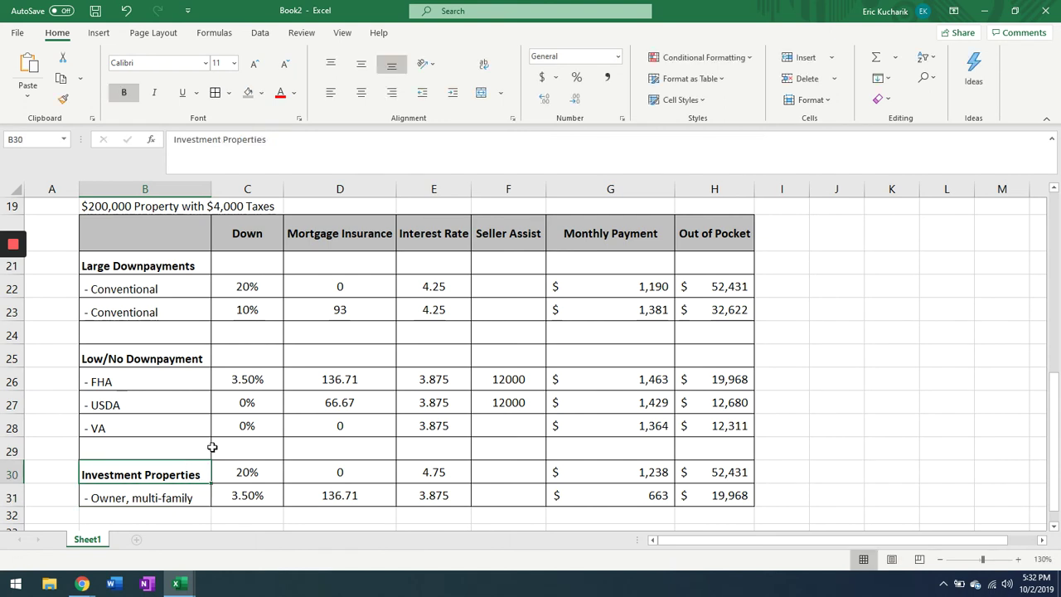
# Step: Review the multi-family owner option's down payment and monthly payment alongside the monthly payments and out-of-pocket costs of the FHA, USDA and VA loans
pyautogui.click(245, 494)
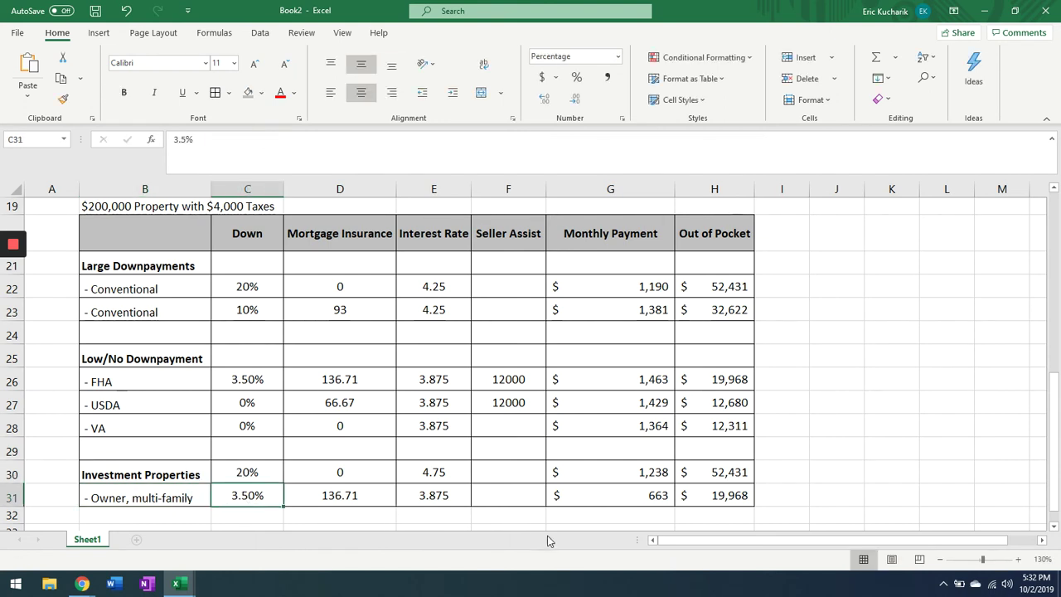
pyautogui.click(646, 500)
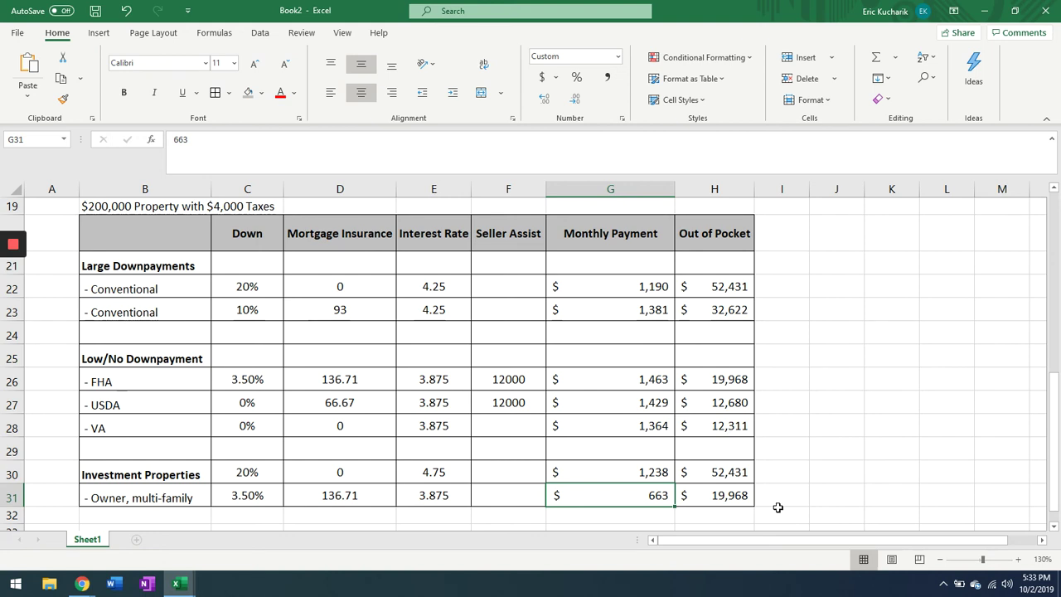
pyautogui.click(114, 207)
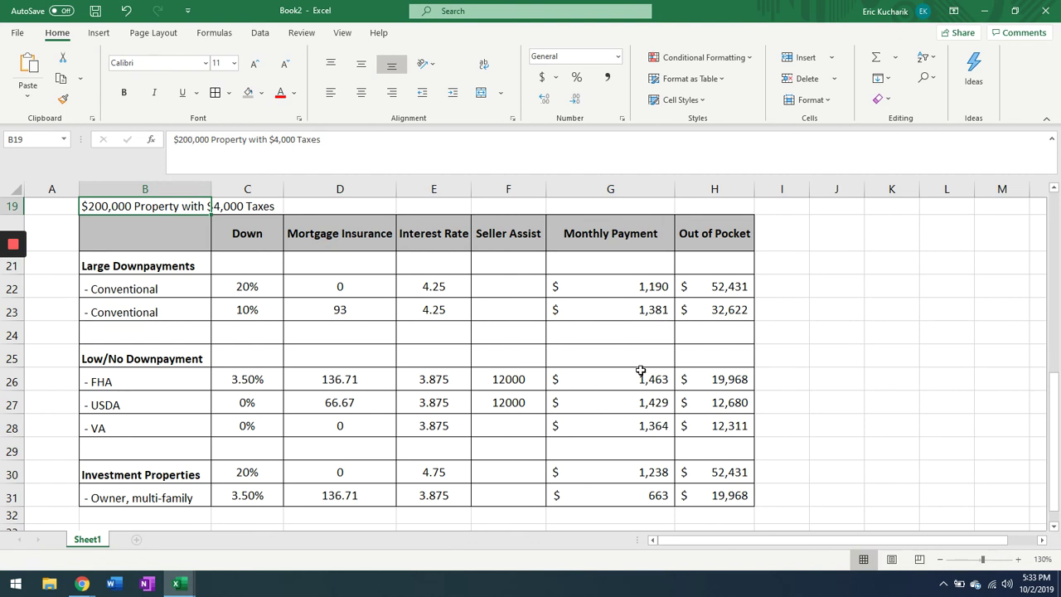
pyautogui.moveTo(630, 429); pyautogui.dragTo(627, 379)
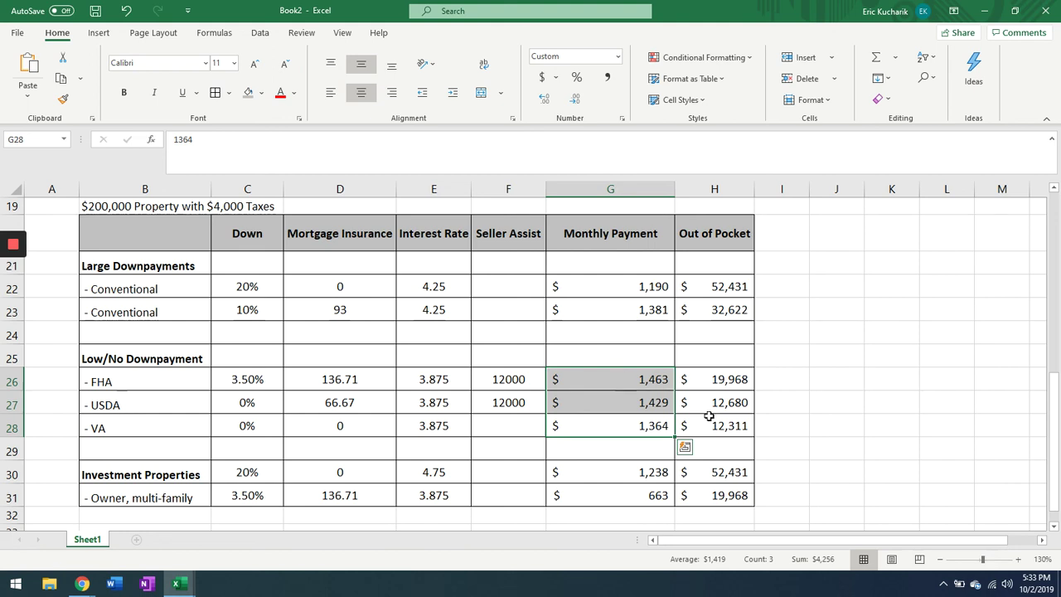
pyautogui.moveTo(710, 422); pyautogui.dragTo(695, 368)
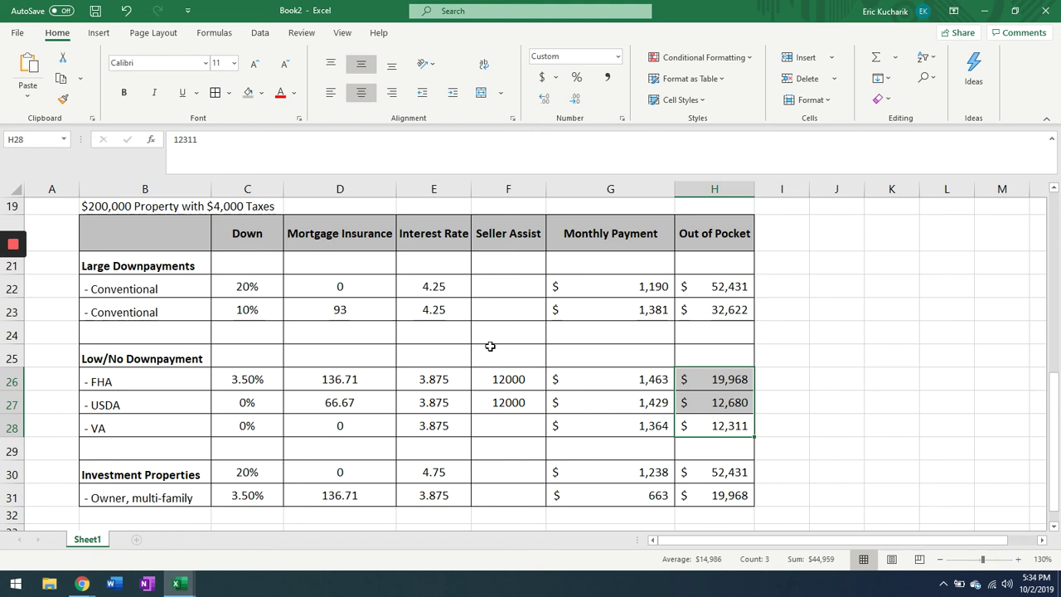
pyautogui.moveTo(13, 251)
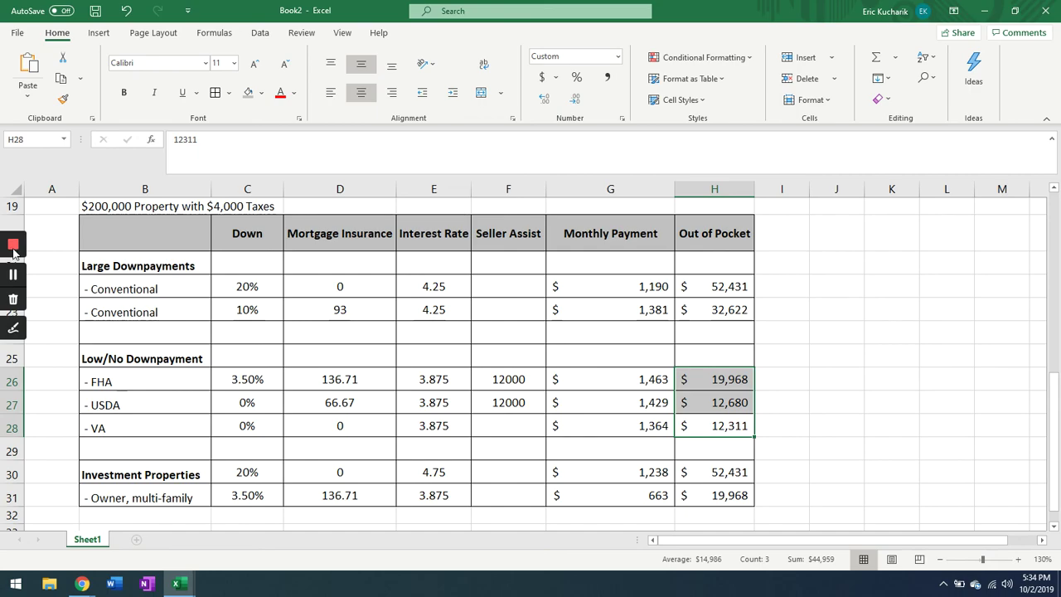